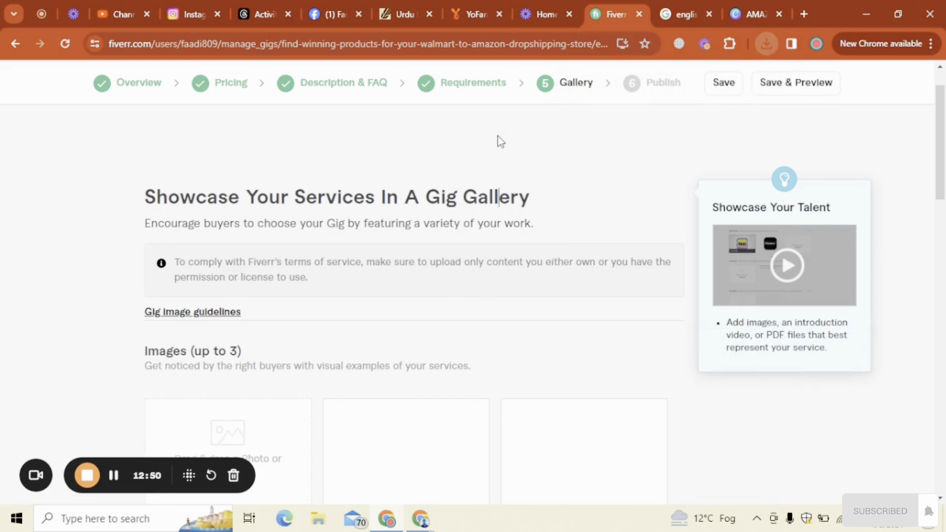
# - Copy the gig title text "find winning products for your walmart to amazon dropshipping store" from the gig's Overview section
pyautogui.click(145, 84)
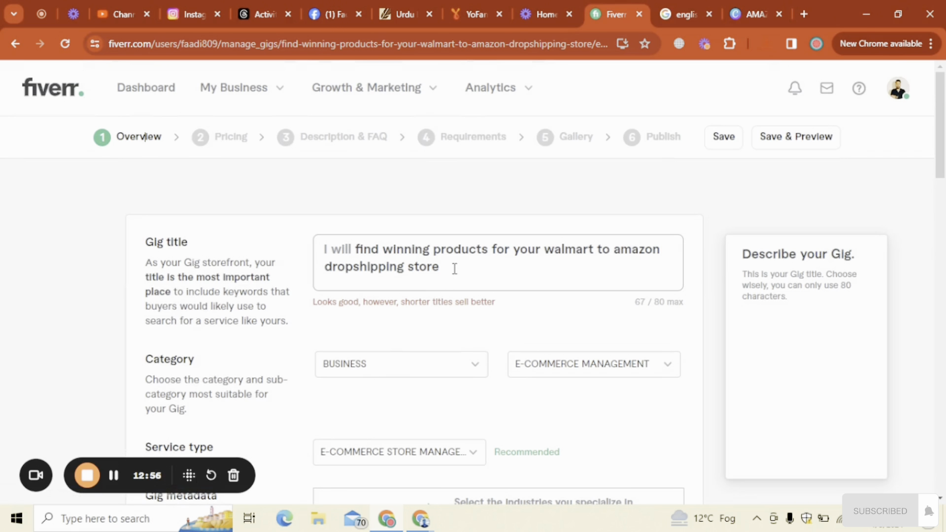
pyautogui.moveTo(454, 268); pyautogui.dragTo(354, 250)
pyautogui.hotkey('ctrl', 'c')
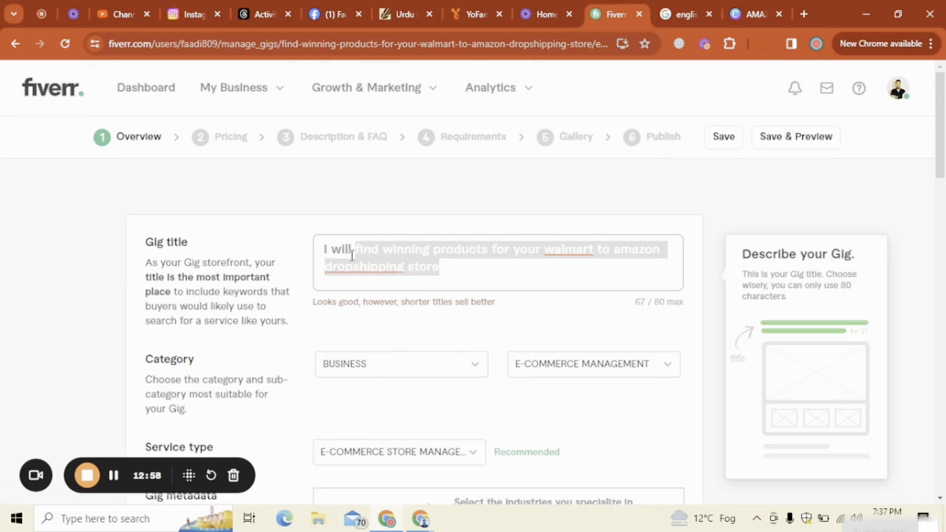
pyautogui.click(555, 141)
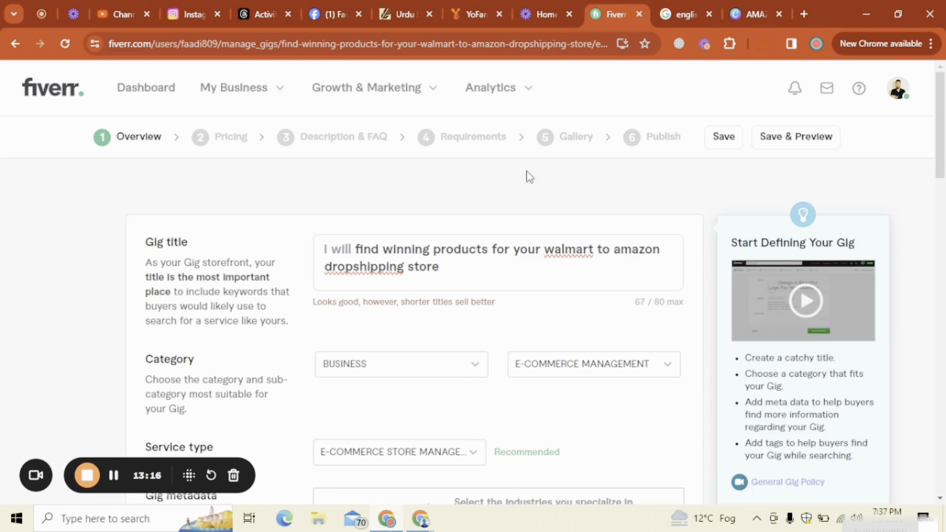
# - In File Explorer's Downloads folder, rename the AMAZON image as "I will find winning products for your walmart to amazon dropshipping store"
pyautogui.click(318, 518)
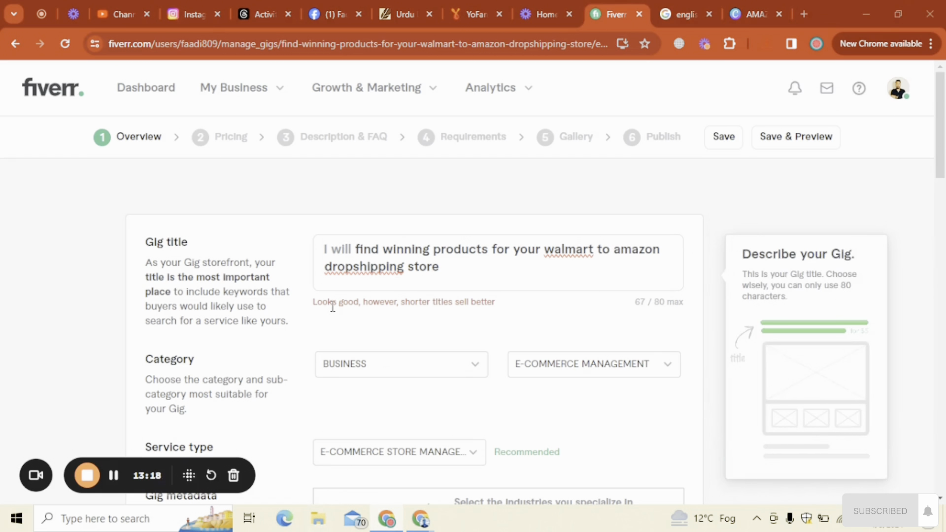
pyautogui.click(123, 204)
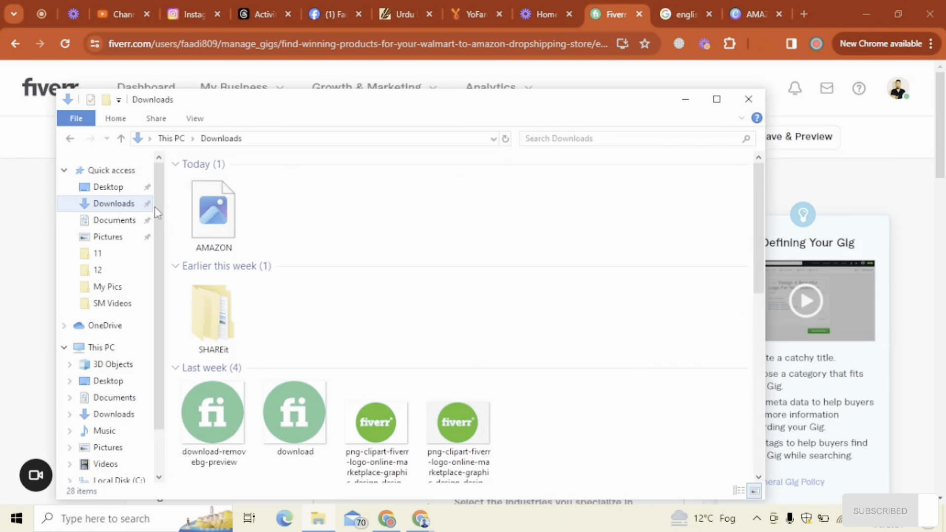
pyautogui.click(231, 220)
pyautogui.press('F2')
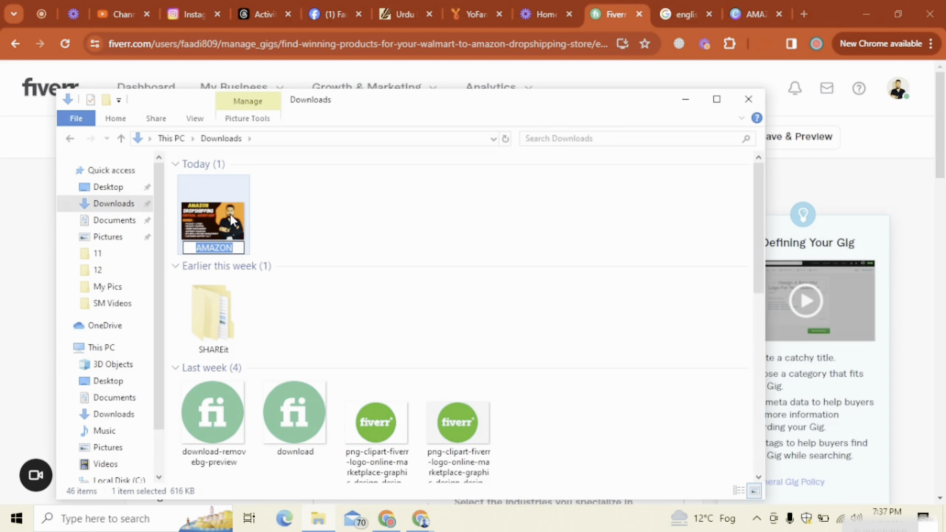
pyautogui.hotkey('ctrl', 'v')
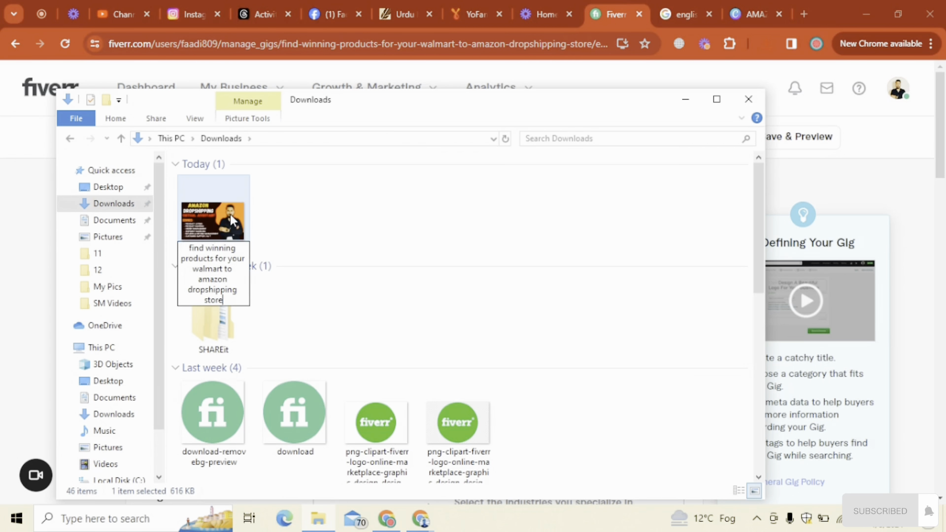
pyautogui.click(187, 249)
pyautogui.write('I will')
pyautogui.click(432, 227)
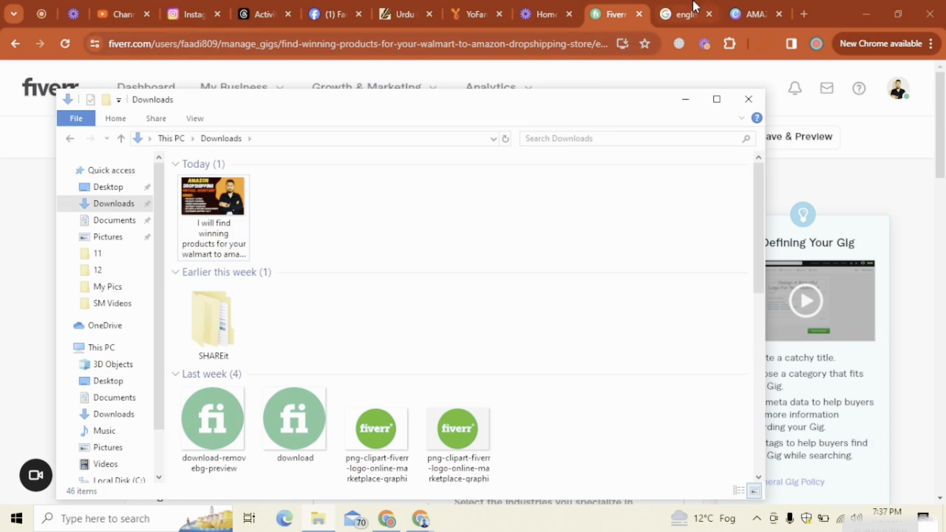
# - Return to the Fiverr gig editor in Chrome, save the Overview section and continue to the Gallery
pyautogui.click(611, 4)
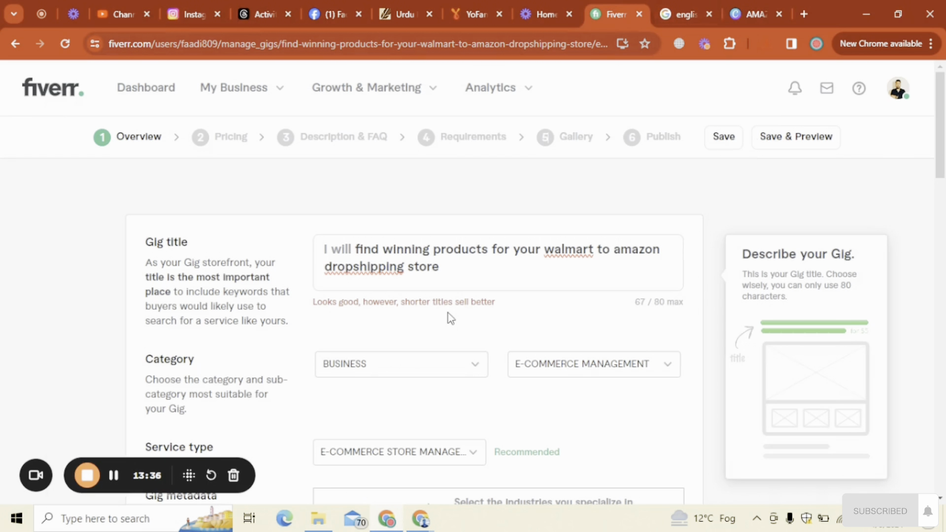
pyautogui.scroll(-15, 862, 158)
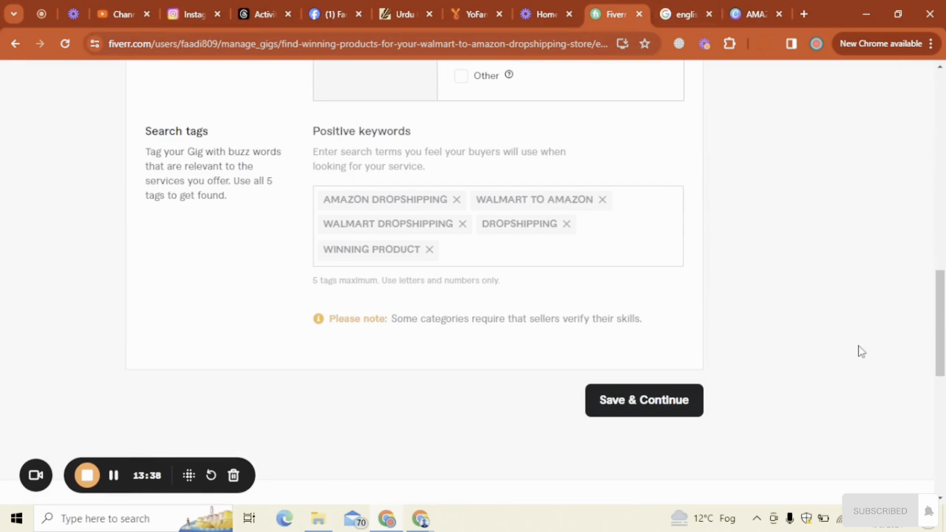
pyautogui.click(660, 400)
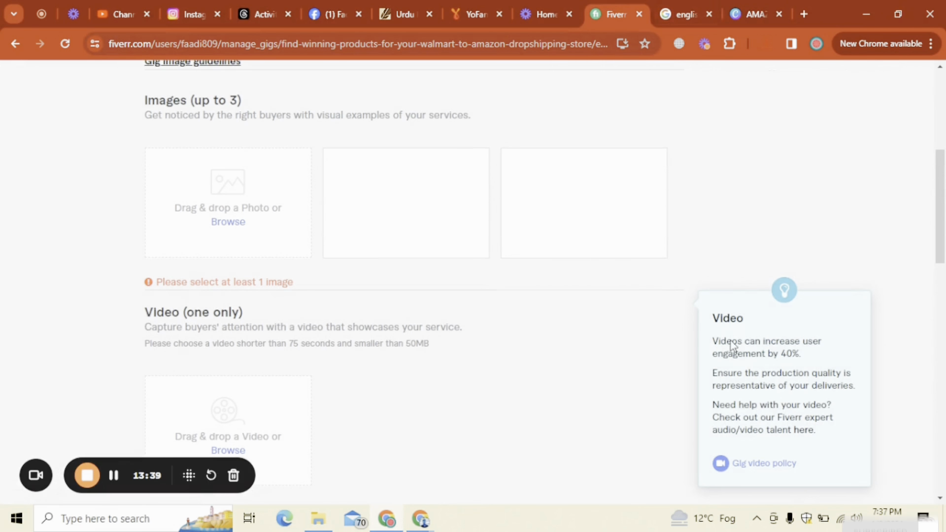
# - Upload the renamed Amazon dropshipping image from Downloads as the first gig gallery image
pyautogui.scroll(5, 939, 132)
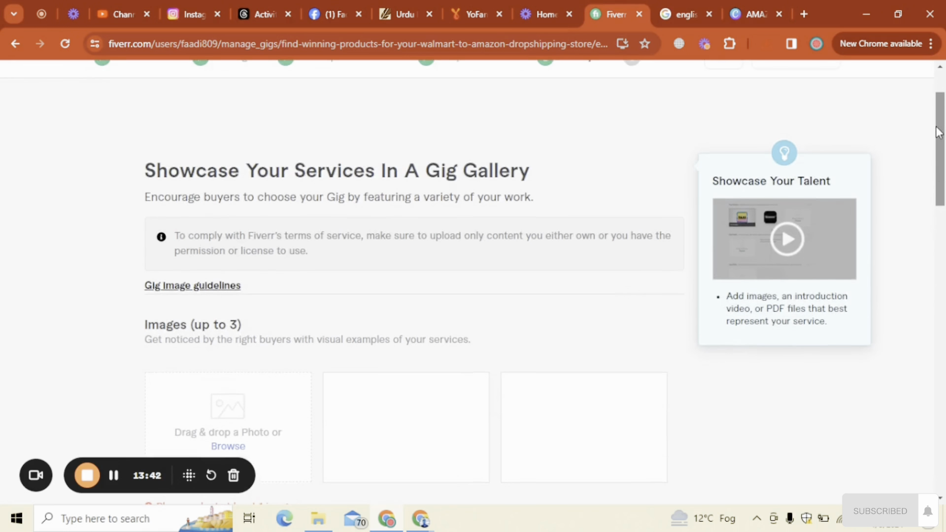
pyautogui.scroll(2, 938, 133)
pyautogui.scroll(-5, 400, 220)
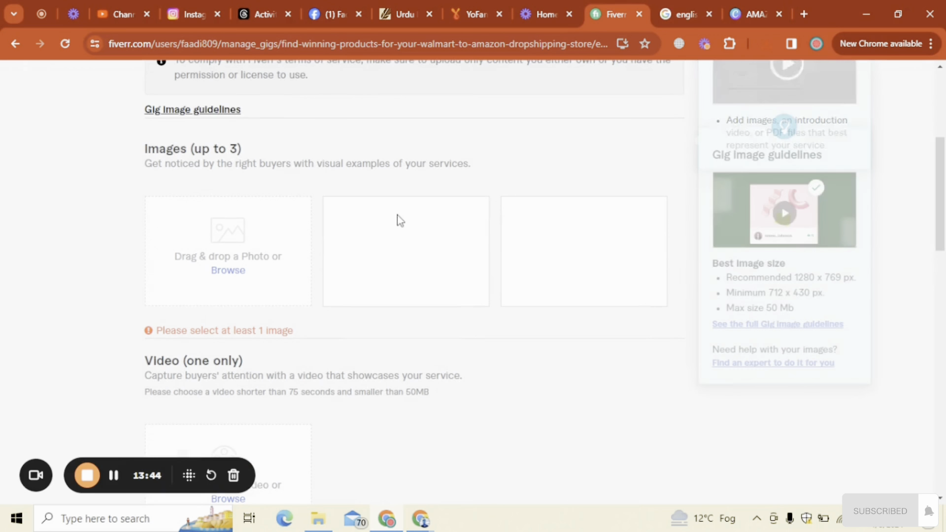
pyautogui.click(238, 271)
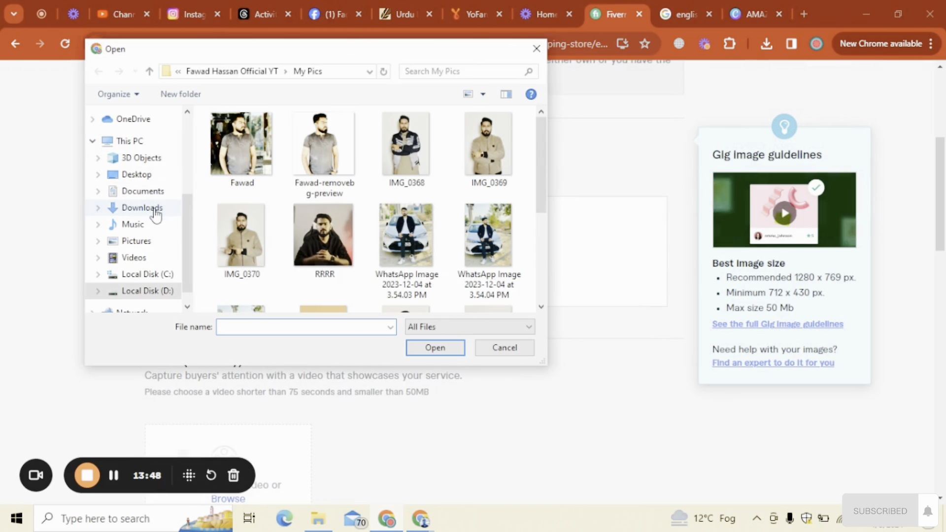
pyautogui.click(155, 211)
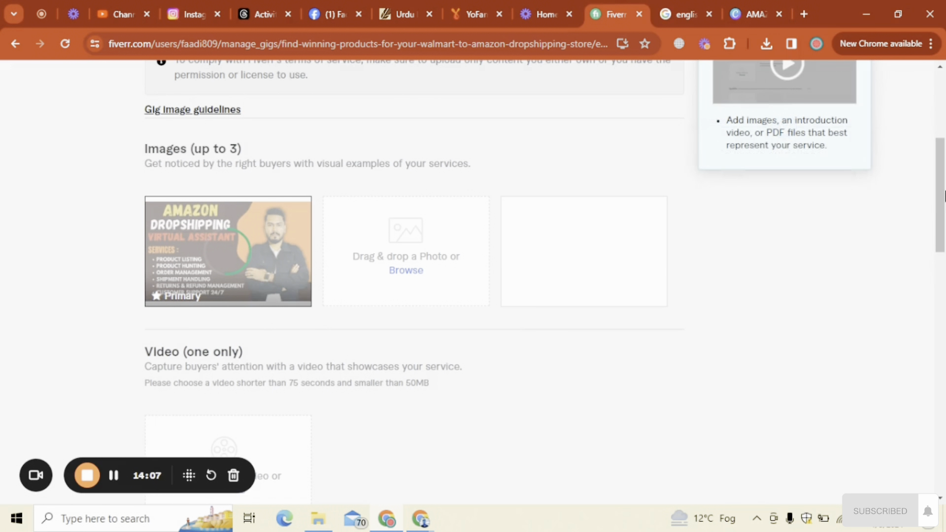
# - Review the gallery's Video and Documents sections, including the file type accepted for documents
pyautogui.scroll(-2, 943, 219)
pyautogui.moveTo(944, 221); pyautogui.dragTo(945, 258)
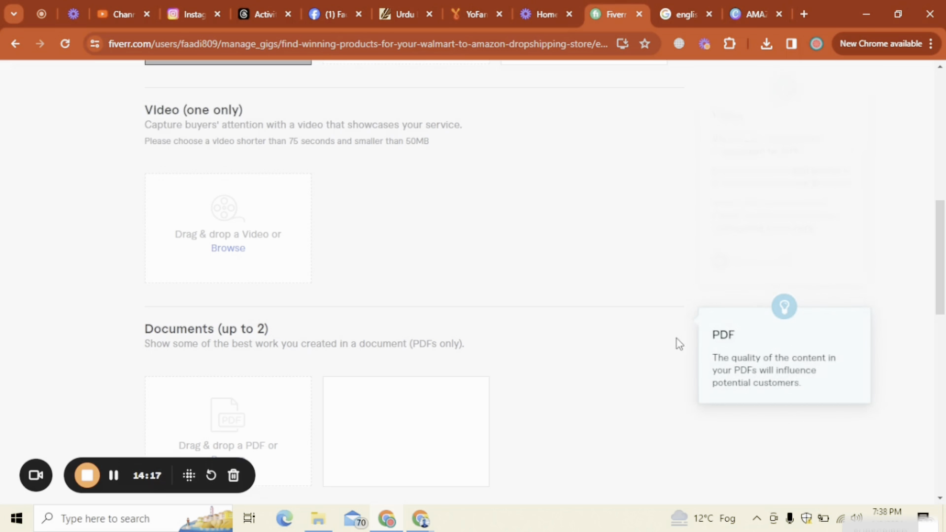
pyautogui.moveTo(942, 243); pyautogui.dragTo(941, 273)
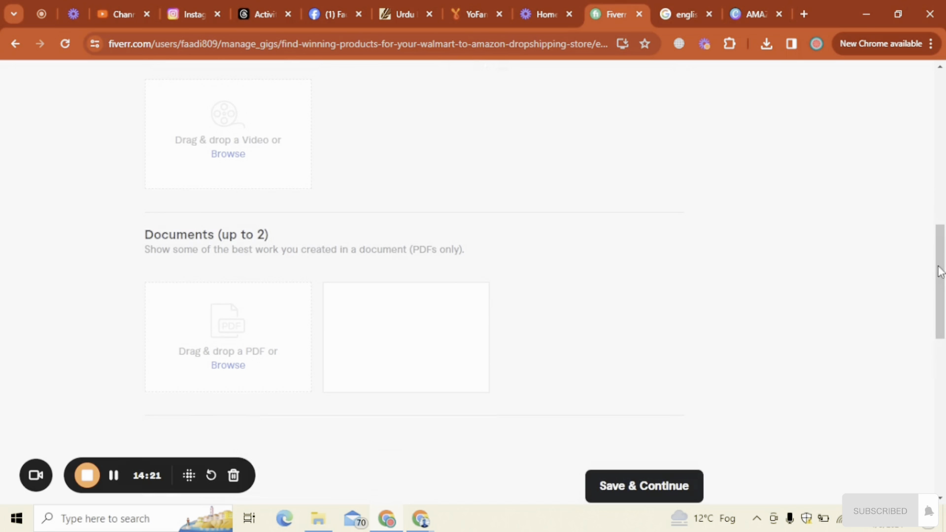
pyautogui.moveTo(155, 245); pyautogui.dragTo(437, 259)
pyautogui.click(424, 261)
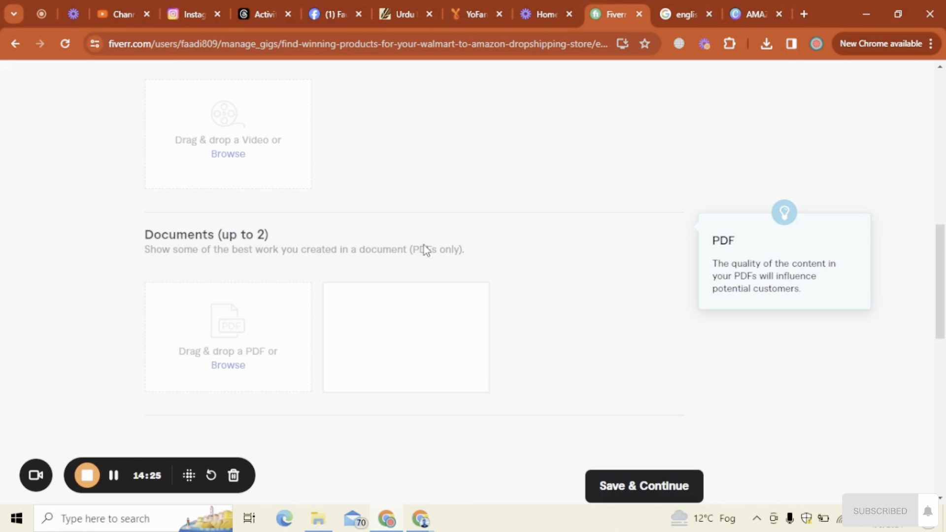
pyautogui.doubleClick(424, 246)
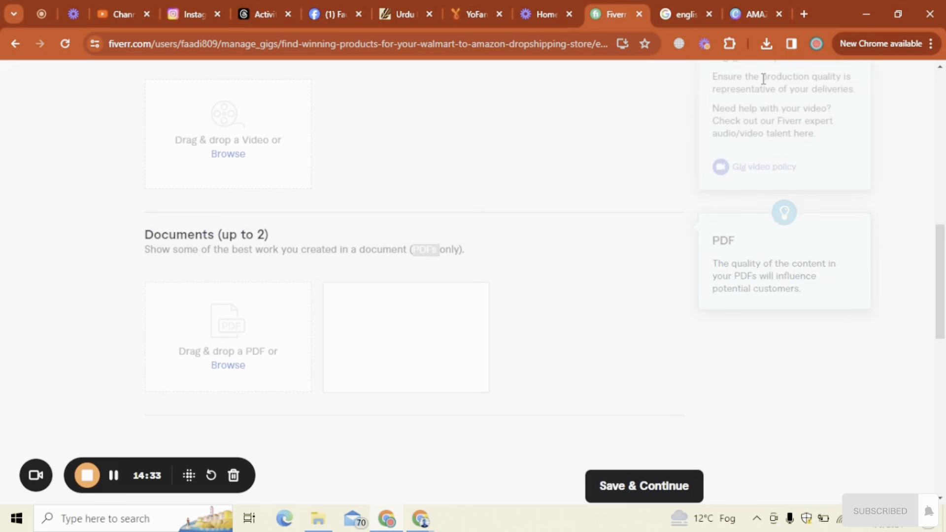
# - Search Google for "jpg to pdf" in a new browser tab and open the jpg2pdf.com converter
pyautogui.click(805, 14)
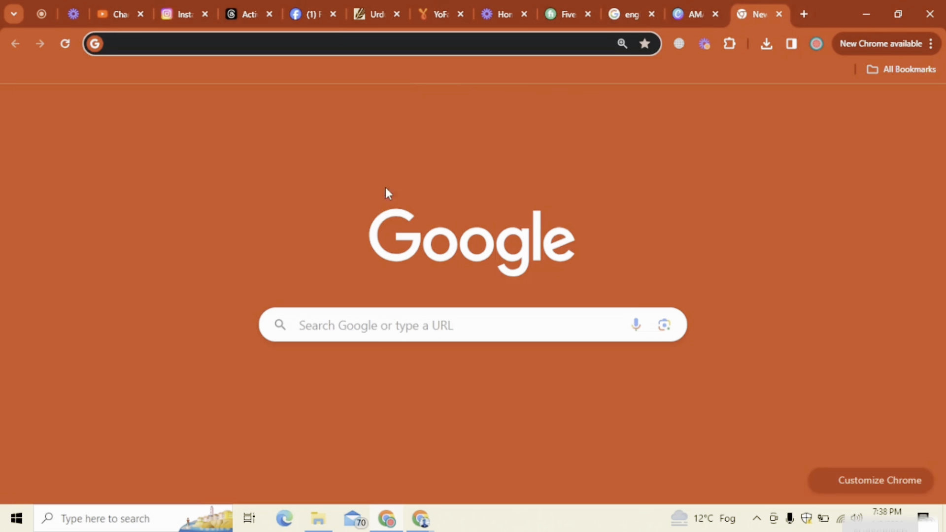
pyautogui.click(340, 316)
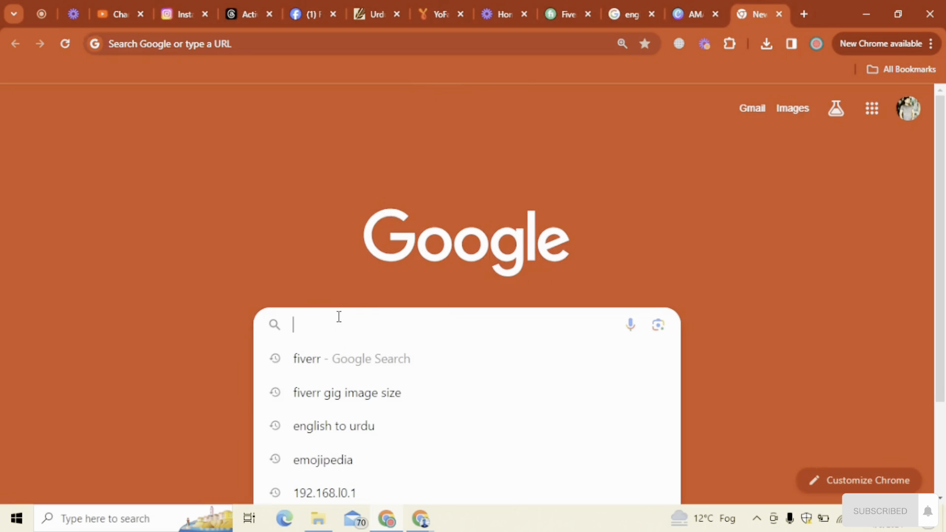
pyautogui.write('jpg to')
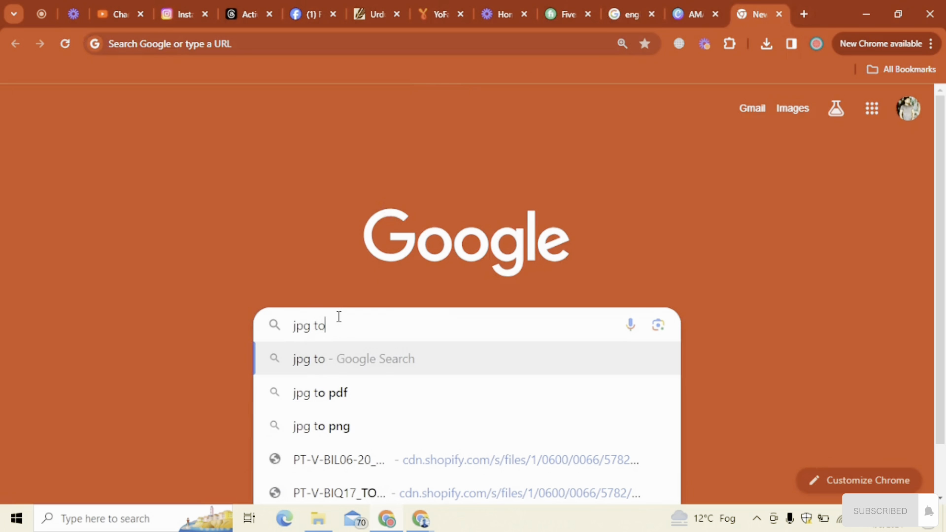
pyautogui.click(353, 401)
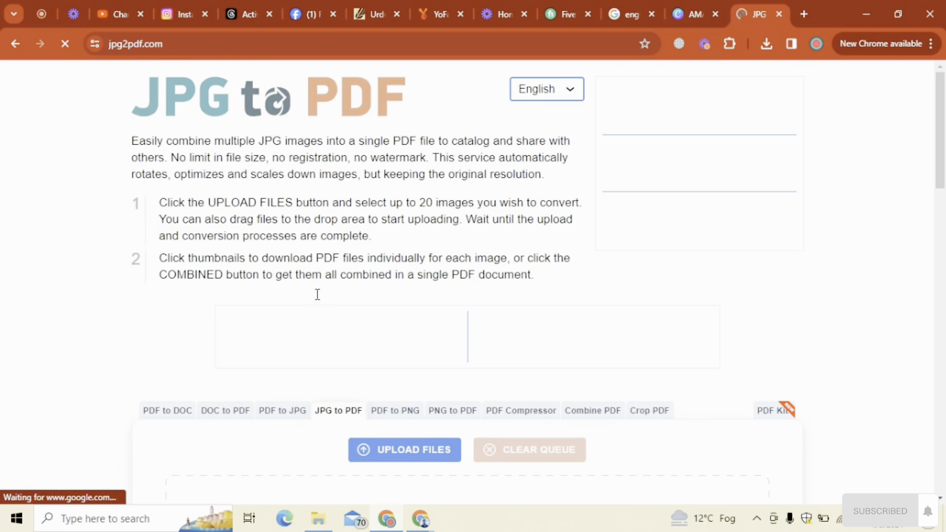
# - Convert the renamed gig image from Downloads to PDF on jpg2pdf.com and download the resulting file
pyautogui.click(388, 456)
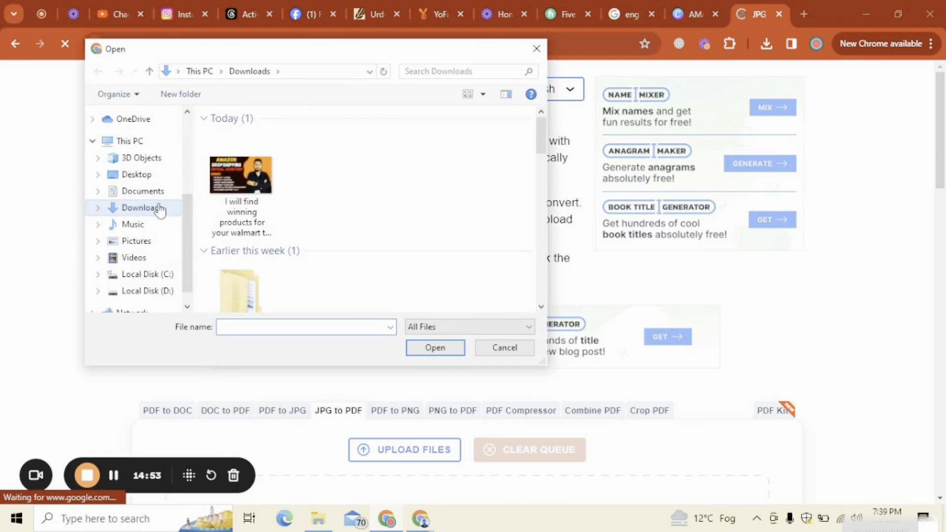
pyautogui.doubleClick(241, 178)
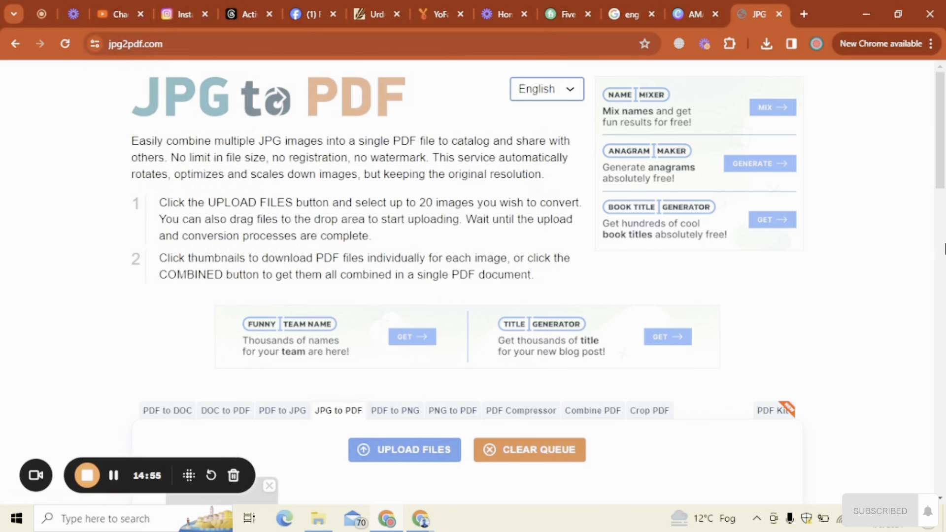
pyautogui.scroll(-3, 943, 249)
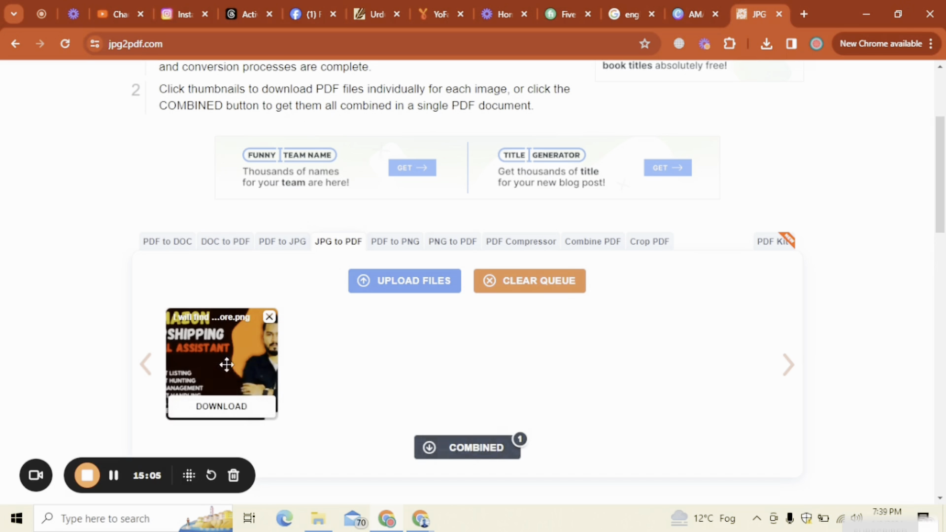
pyautogui.click(239, 408)
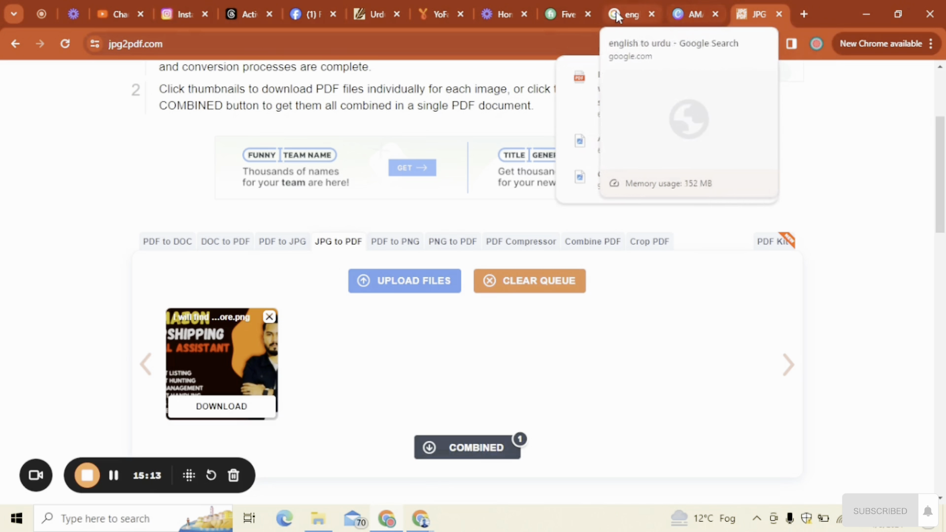
# - Upload the converted PDF from Downloads as the gig's first document in Fiverr, and save the gallery to continue to Publish
pyautogui.click(559, 4)
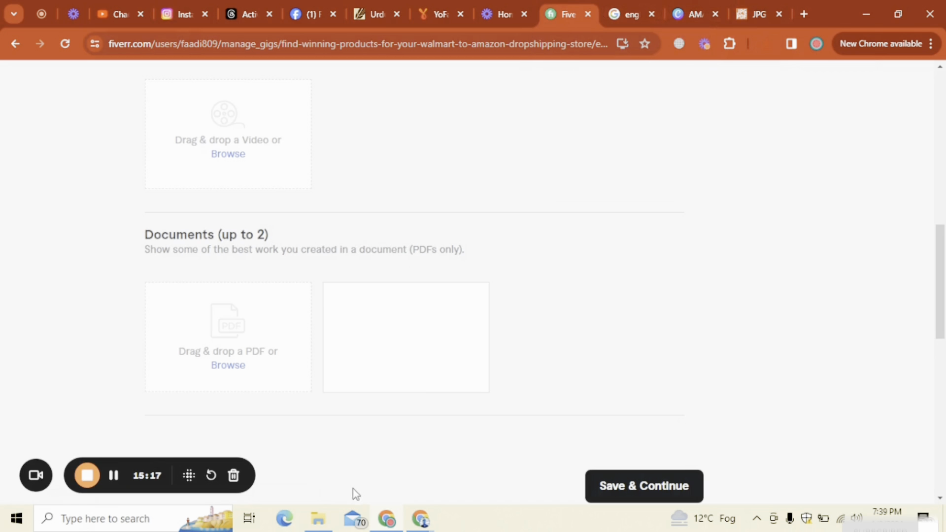
pyautogui.click(324, 521)
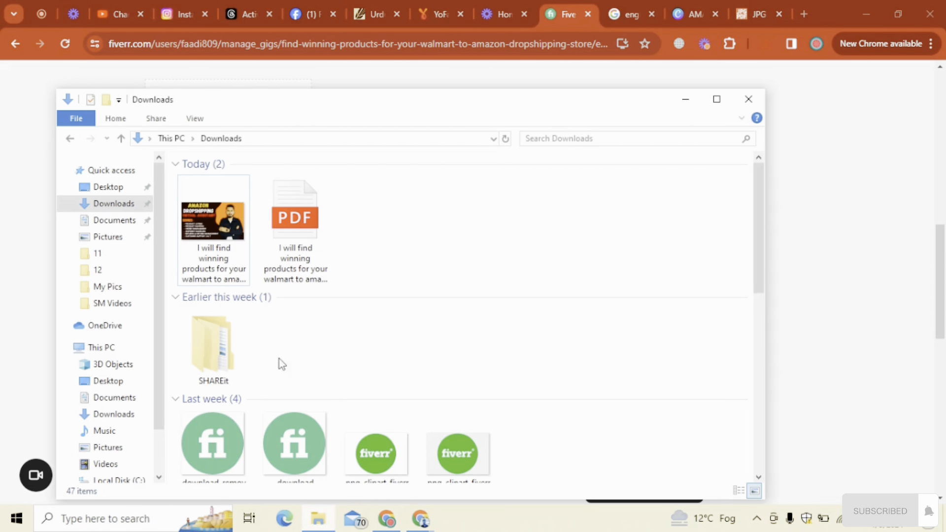
pyautogui.click(296, 235)
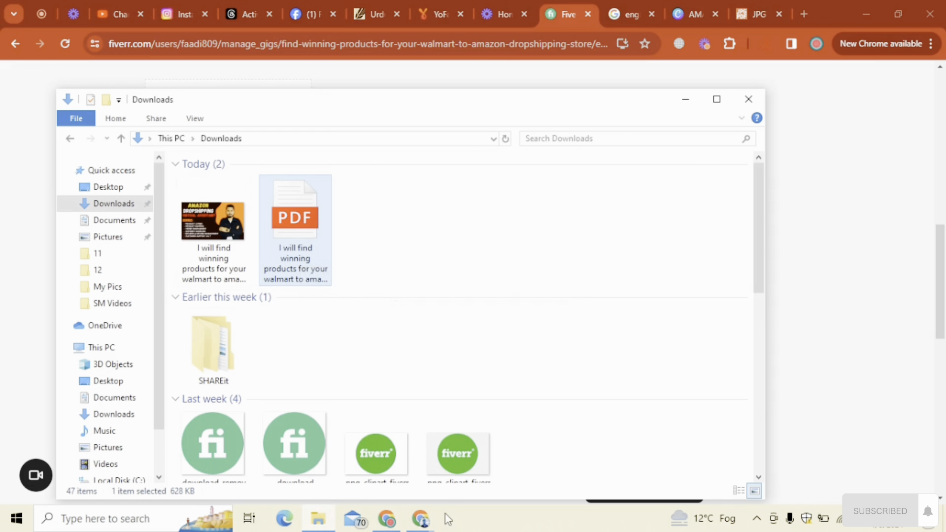
pyautogui.click(395, 526)
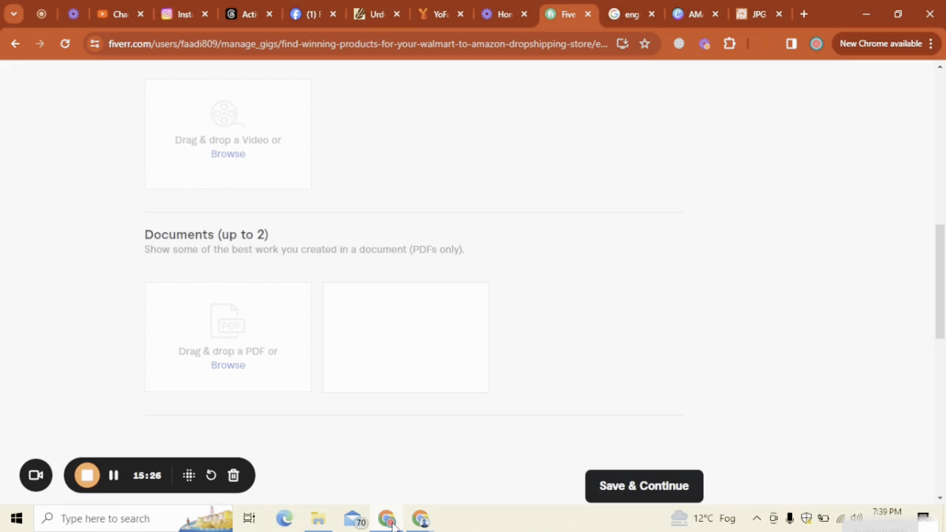
pyautogui.click(225, 369)
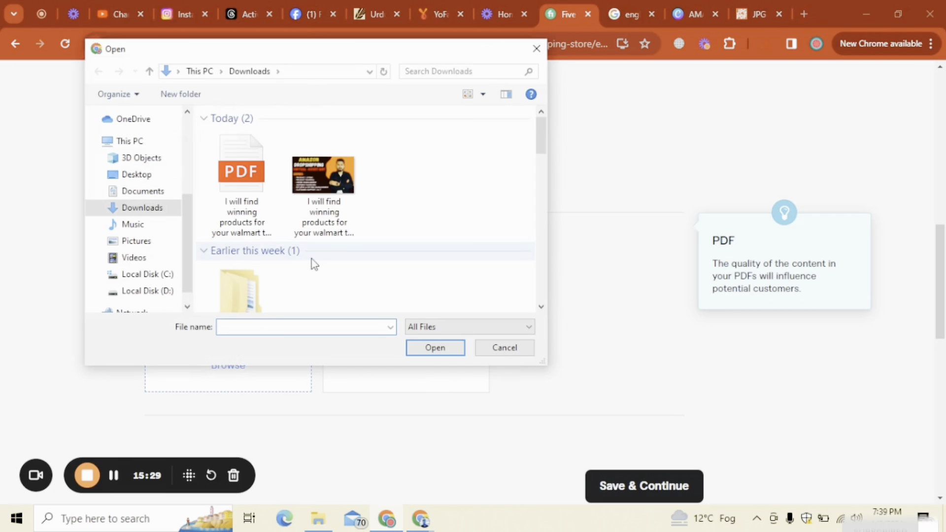
pyautogui.doubleClick(260, 163)
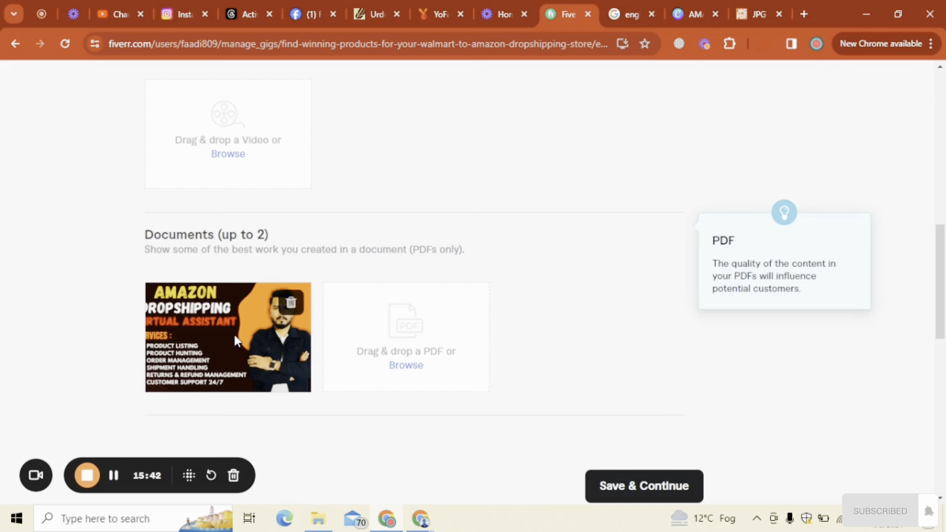
pyautogui.moveTo(943, 325)
pyautogui.mouseDown()
pyautogui.moveTo(933, 243)
pyautogui.moveTo(944, 306)
pyautogui.mouseUp()
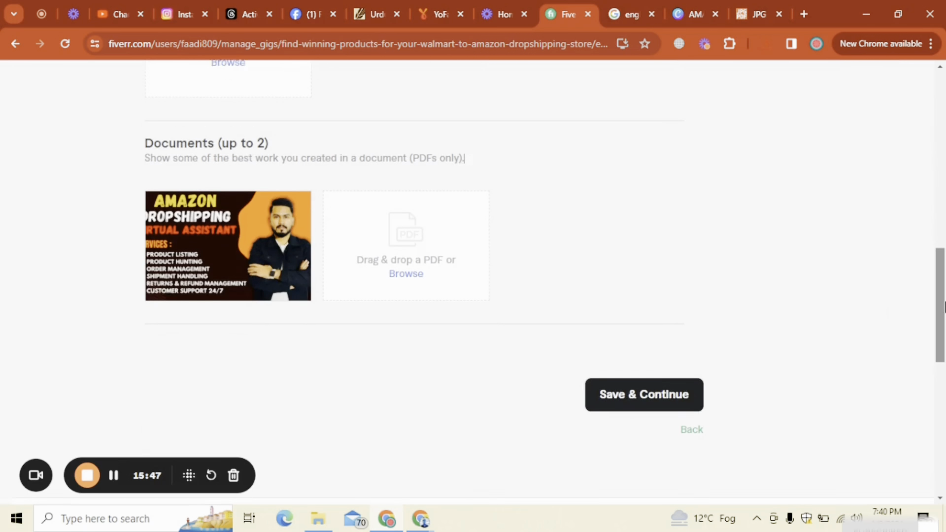
pyautogui.click(625, 394)
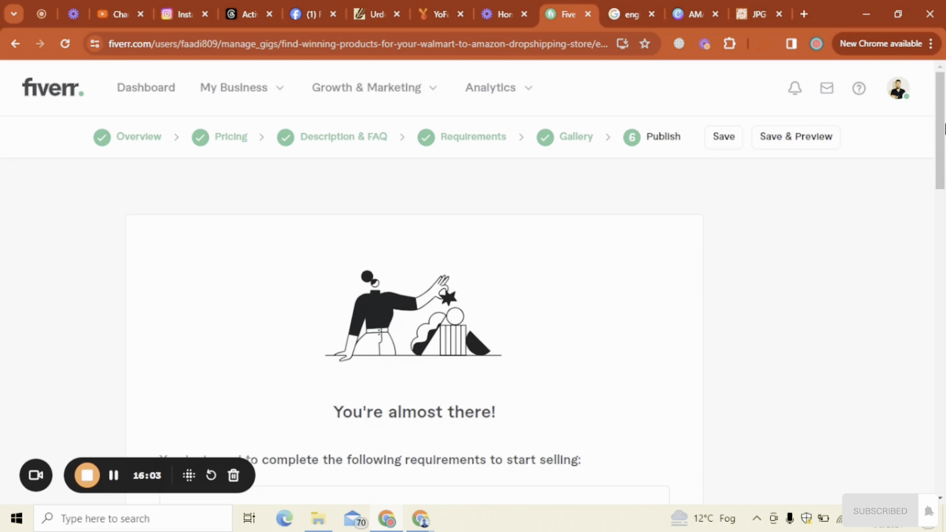
# - Save the tax declaration with "No" for being a U.S. person, close the confirmation, and publish the gig
pyautogui.moveTo(944, 129); pyautogui.dragTo(943, 238)
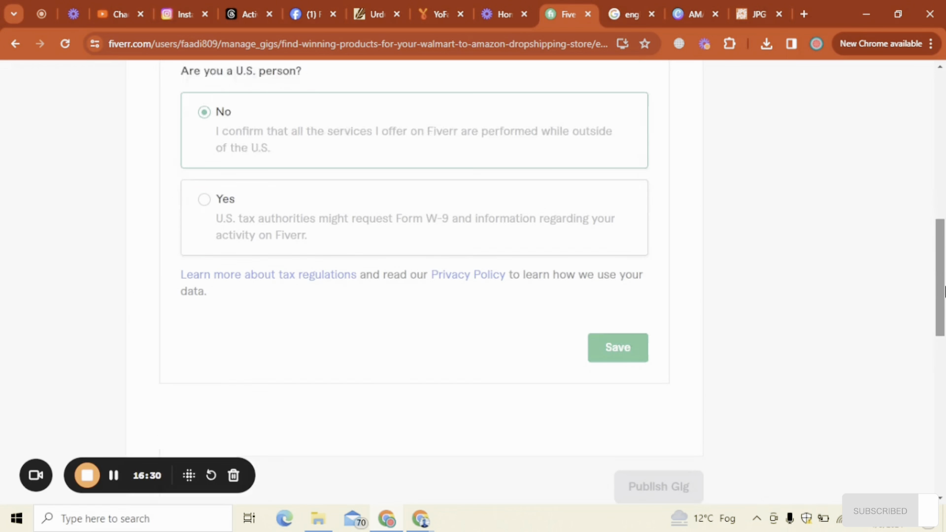
pyautogui.scroll(-1, 678, 313)
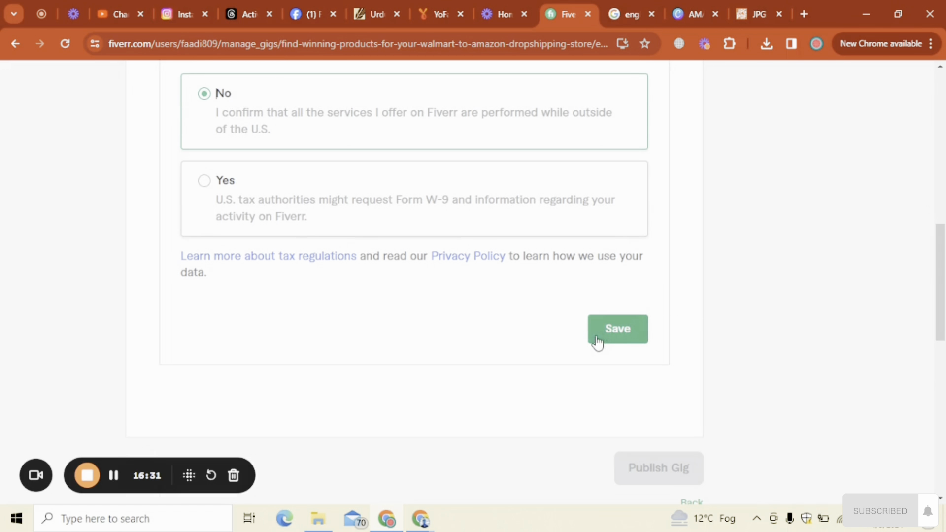
pyautogui.click(612, 337)
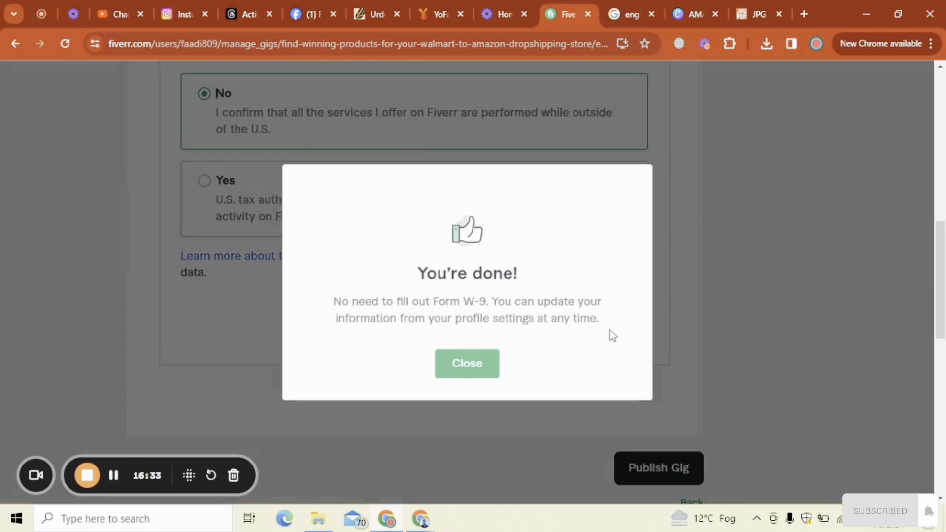
pyautogui.click(467, 364)
pyautogui.scroll(-2, 695, 288)
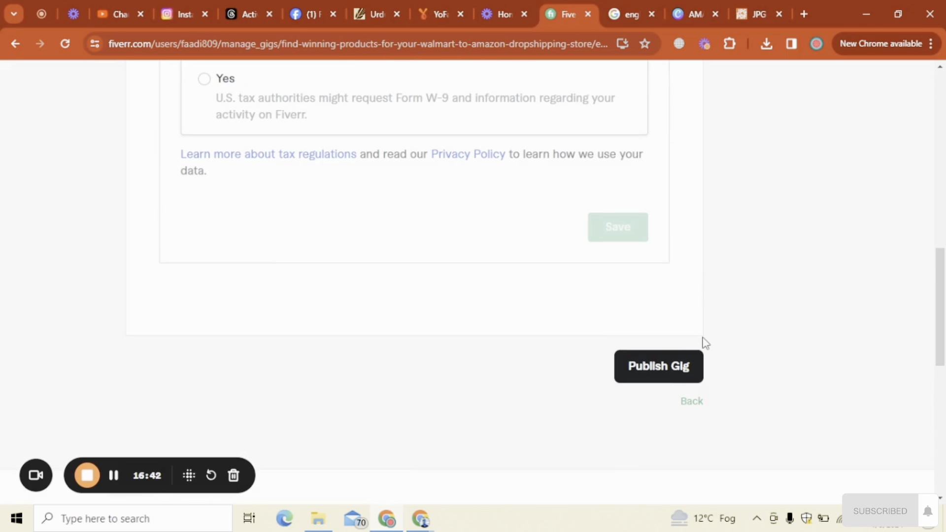
pyautogui.click(668, 372)
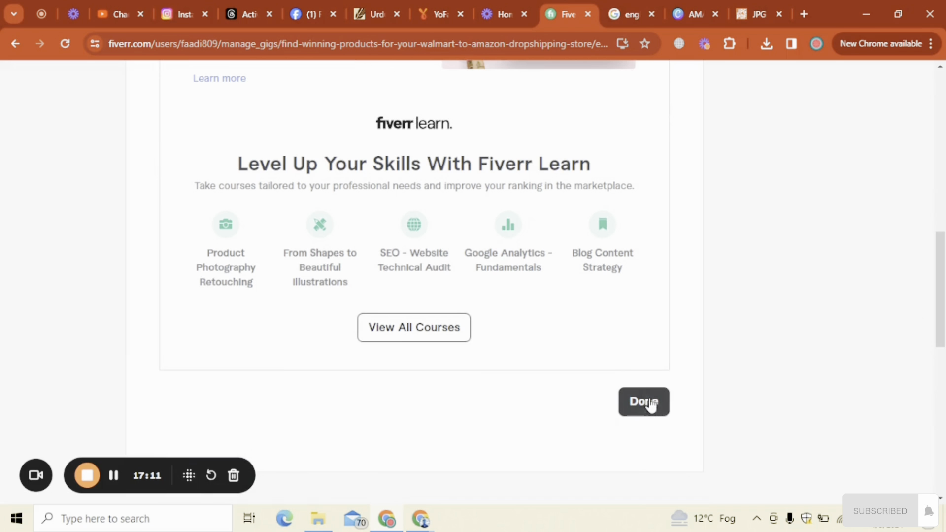
# - Copy the published gig's share link and open it in a new browser tab
pyautogui.moveTo(942, 328); pyautogui.dragTo(944, 245)
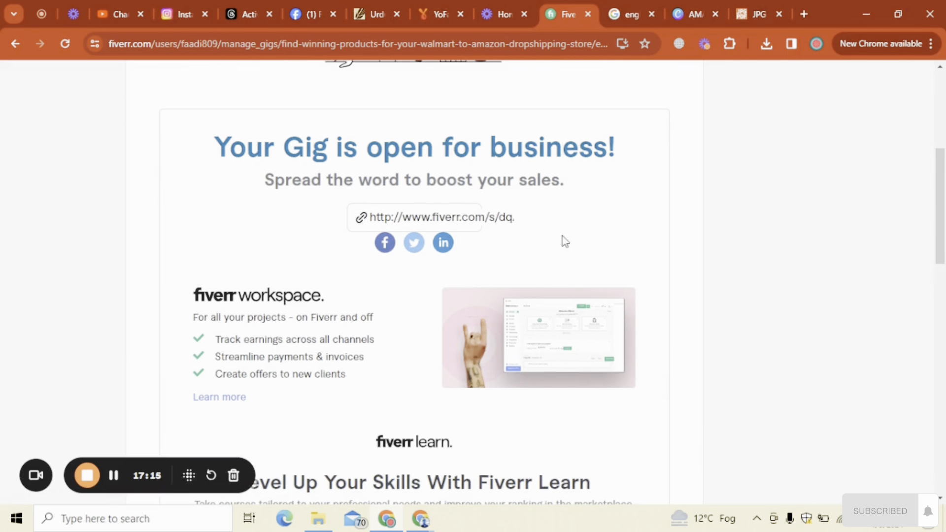
pyautogui.tripleClick(439, 217)
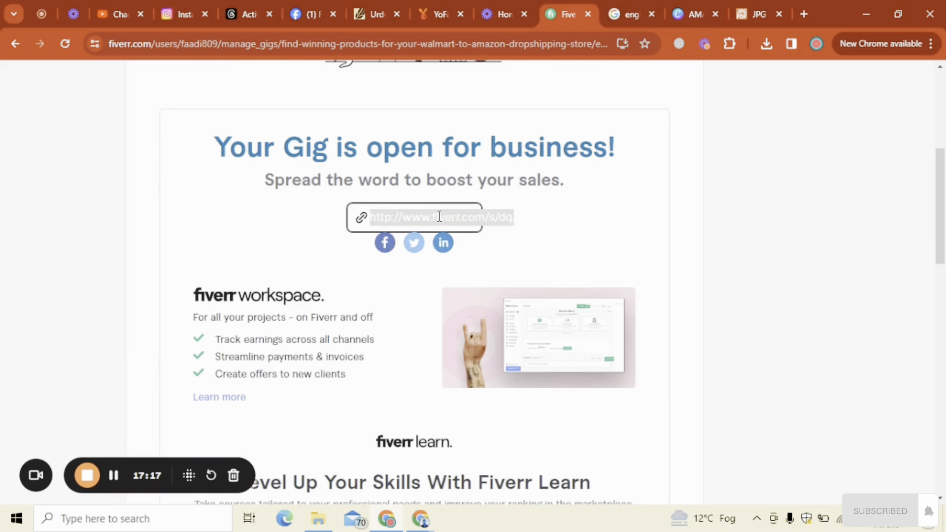
pyautogui.click(803, 15)
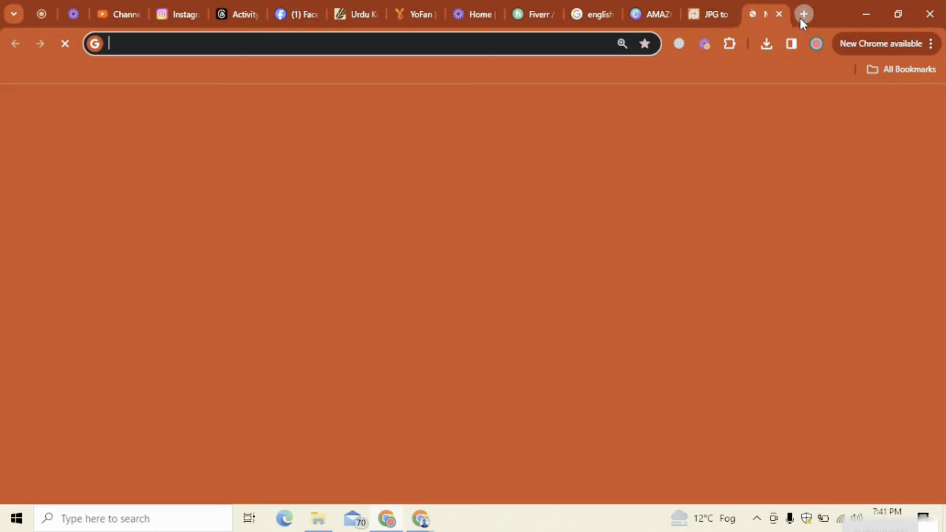
pyautogui.write('http://www.fiverr.com/s/dqApz0')
pyautogui.press('Return')
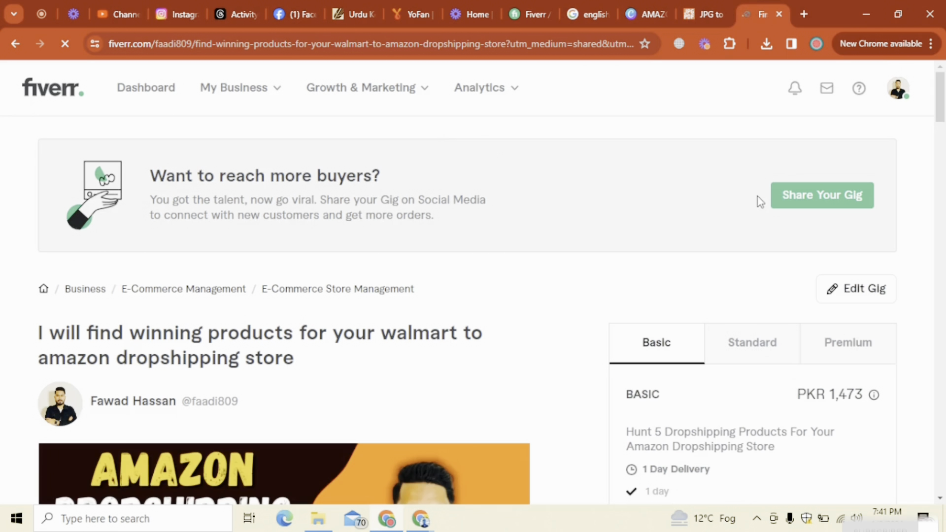
# - Review the published gig's title, image, About this gig description and About the seller section
pyautogui.moveTo(944, 94); pyautogui.dragTo(945, 111)
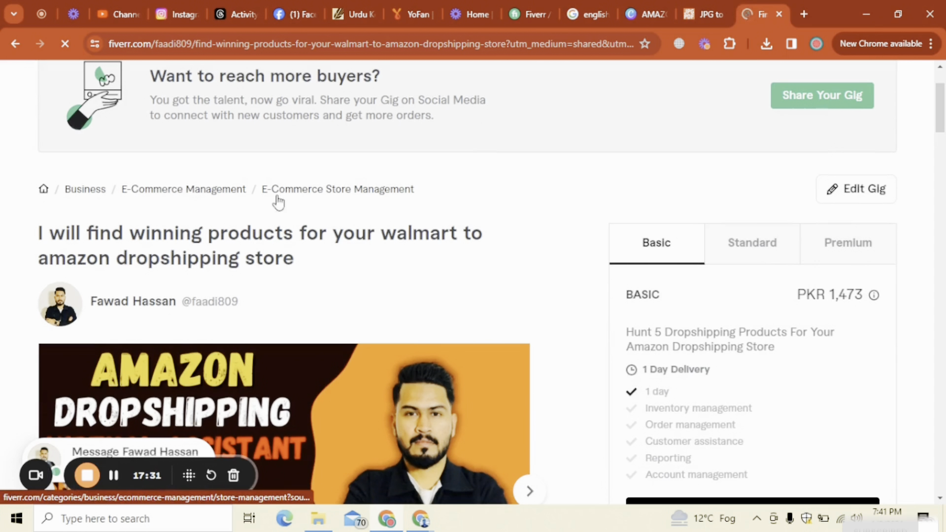
pyautogui.moveTo(943, 96); pyautogui.dragTo(943, 115)
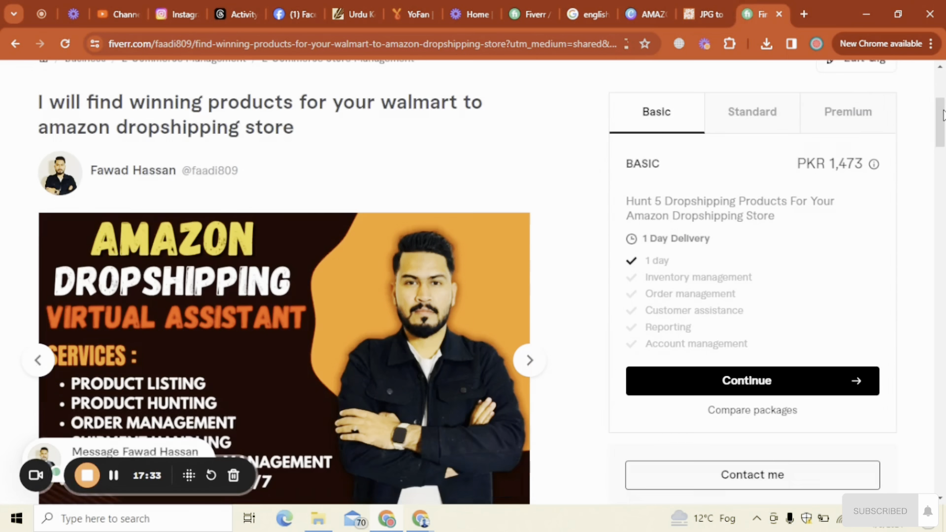
pyautogui.moveTo(239, 127); pyautogui.dragTo(146, 102)
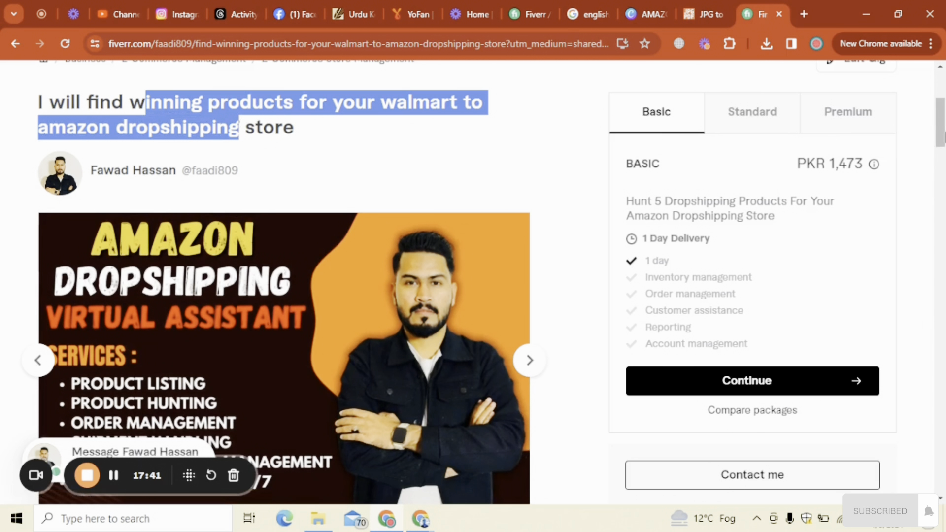
pyautogui.moveTo(942, 136); pyautogui.dragTo(945, 185)
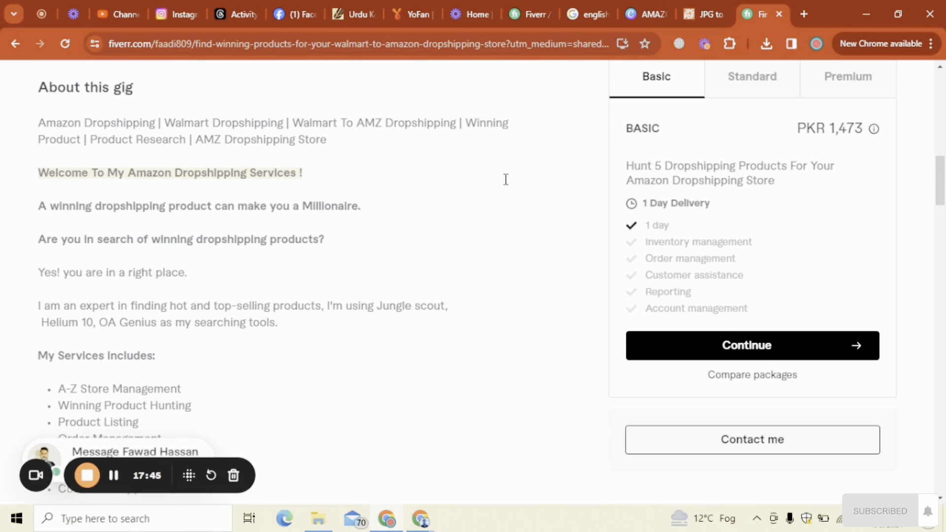
pyautogui.moveTo(62, 139); pyautogui.dragTo(242, 389)
pyautogui.moveTo(942, 181); pyautogui.dragTo(942, 275)
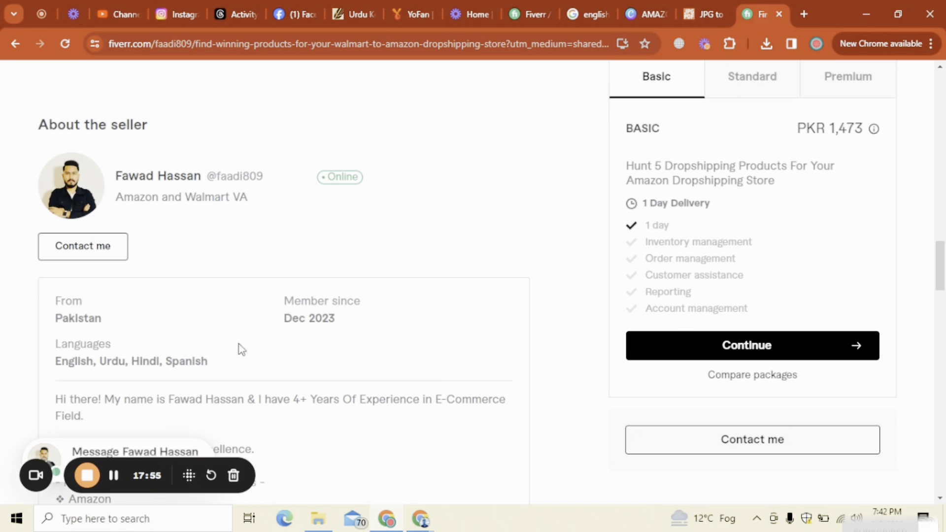
pyautogui.moveTo(941, 264); pyautogui.dragTo(943, 283)
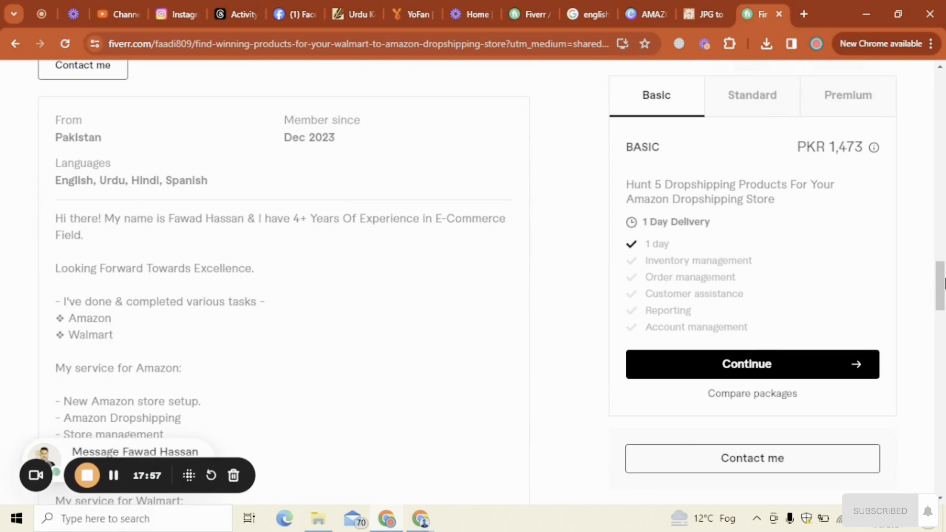
pyautogui.moveTo(119, 181)
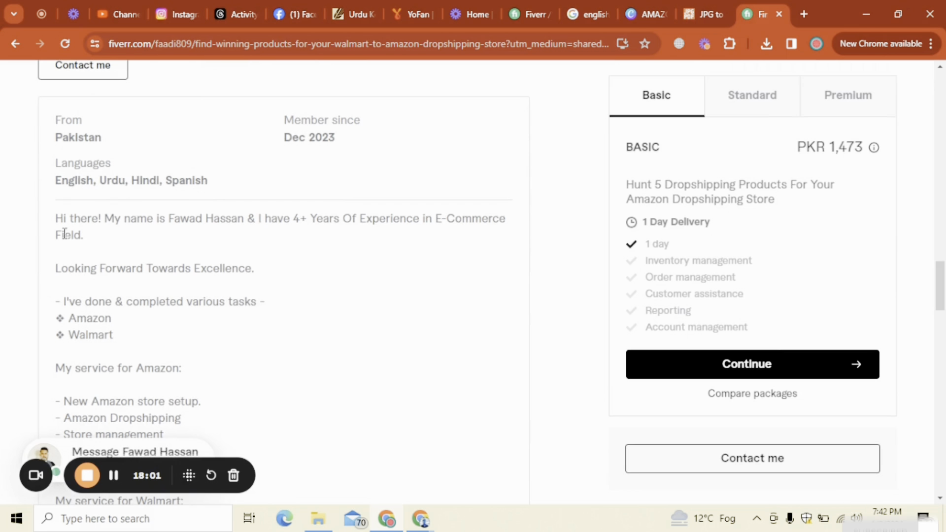
pyautogui.moveTo(61, 235); pyautogui.dragTo(271, 368)
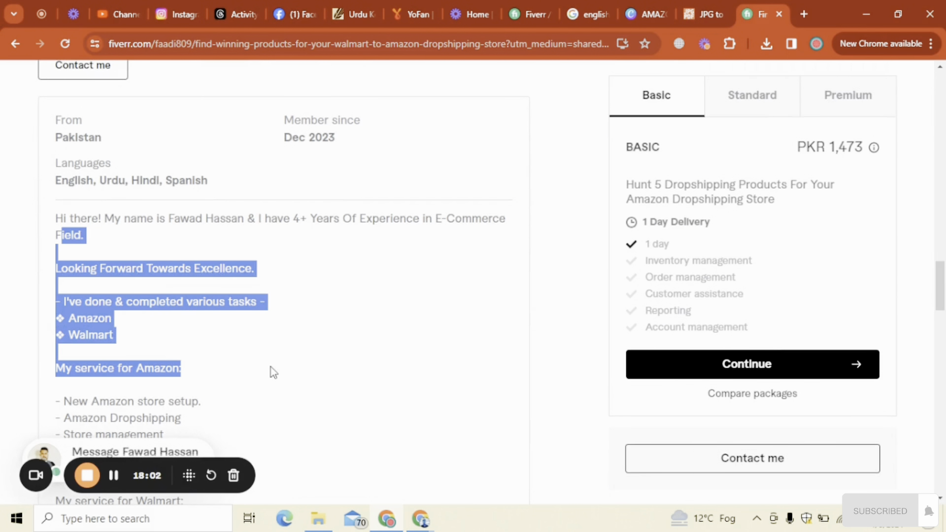
pyautogui.click(489, 313)
# - Examine the gig's package comparison table, FAQ entry and related tags, and return to the start of the page
pyautogui.moveTo(942, 272); pyautogui.dragTo(942, 340)
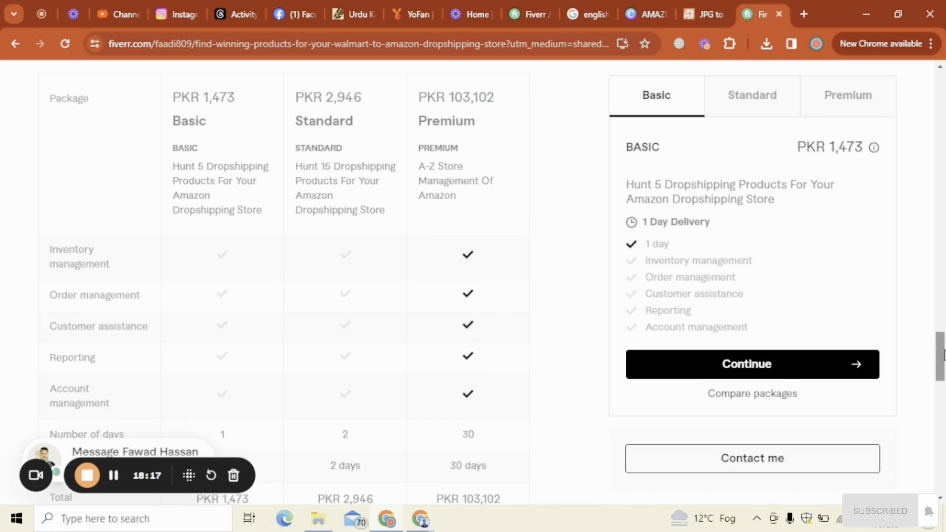
pyautogui.moveTo(943, 354); pyautogui.dragTo(942, 396)
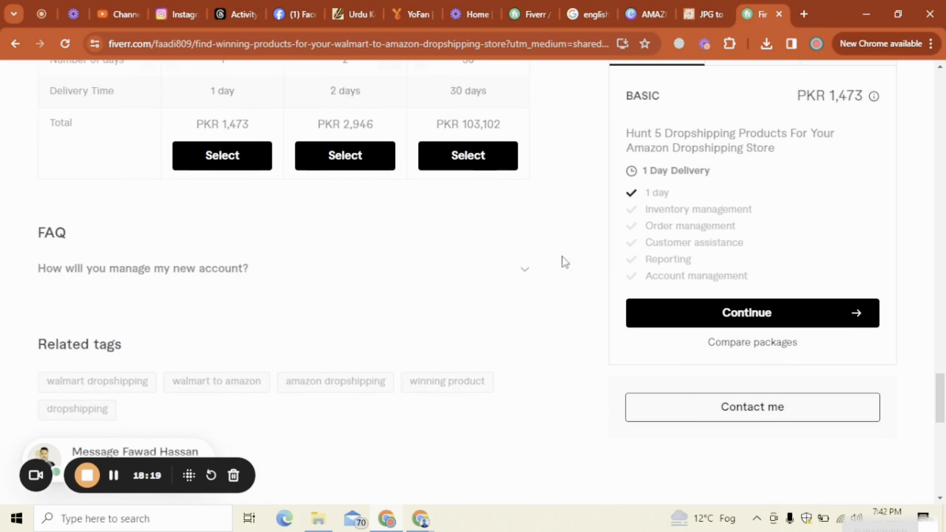
pyautogui.click(525, 274)
pyautogui.click(524, 274)
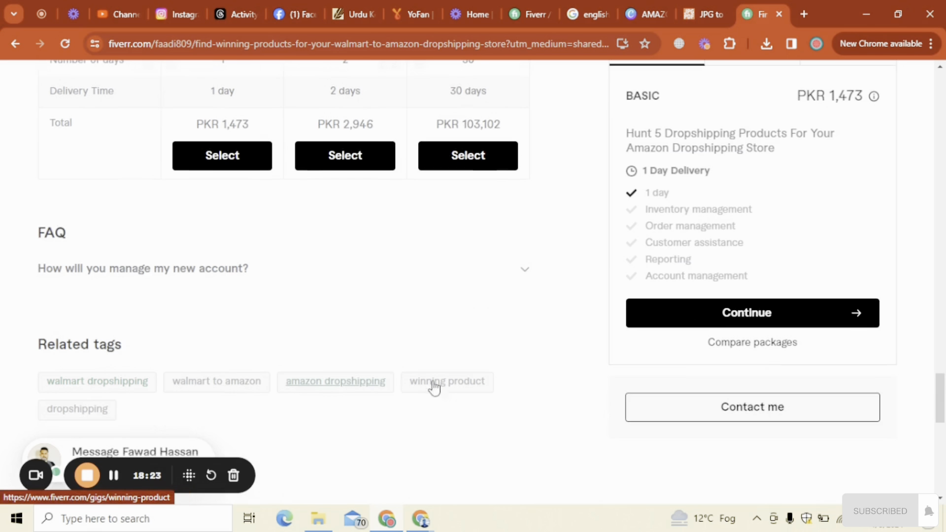
pyautogui.moveTo(938, 389); pyautogui.dragTo(943, 84)
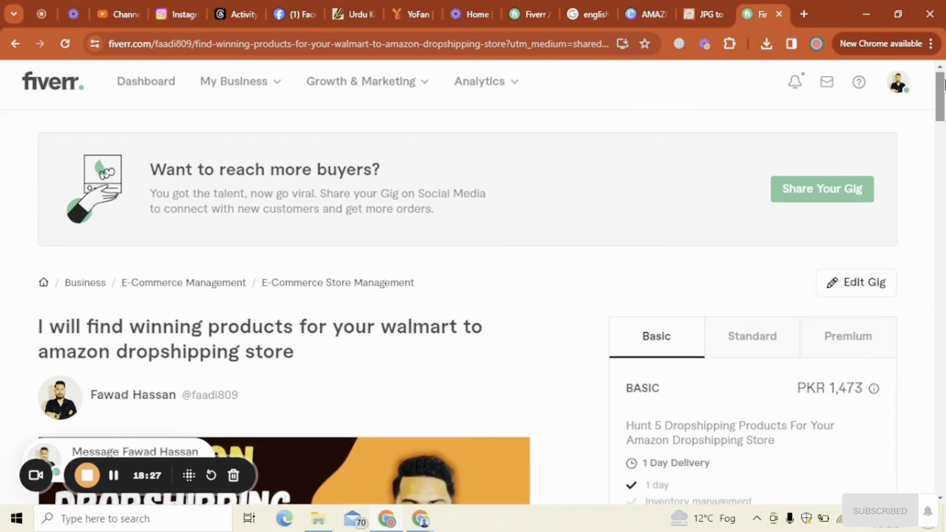